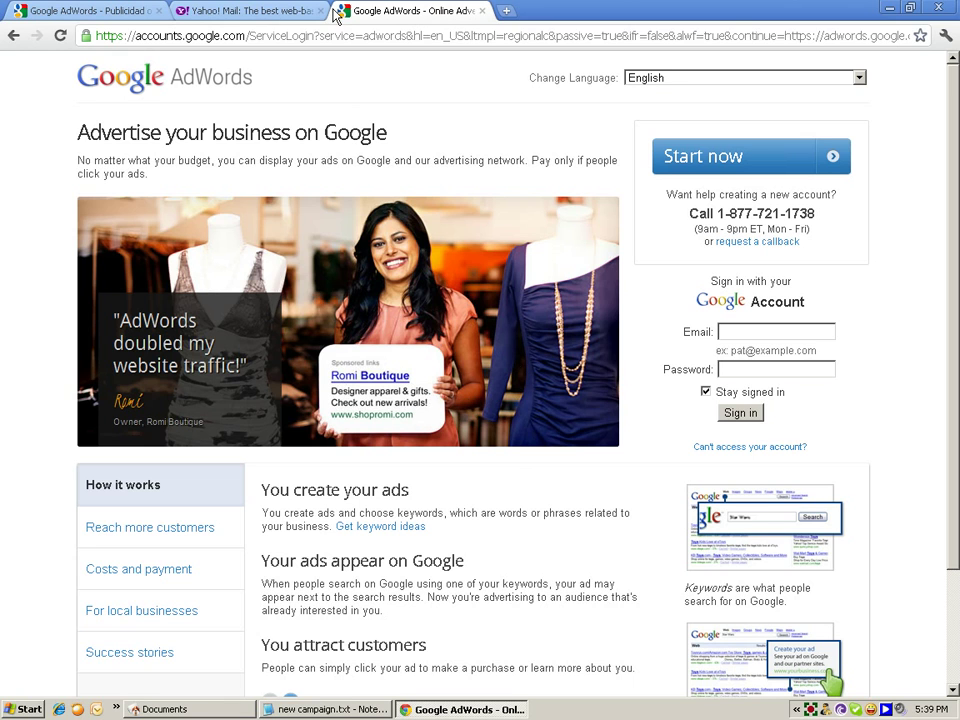
# Step: Sign in to Yahoo Mail with the account's Yahoo ID and password, re-entering the password once
pyautogui.click(266, 12)
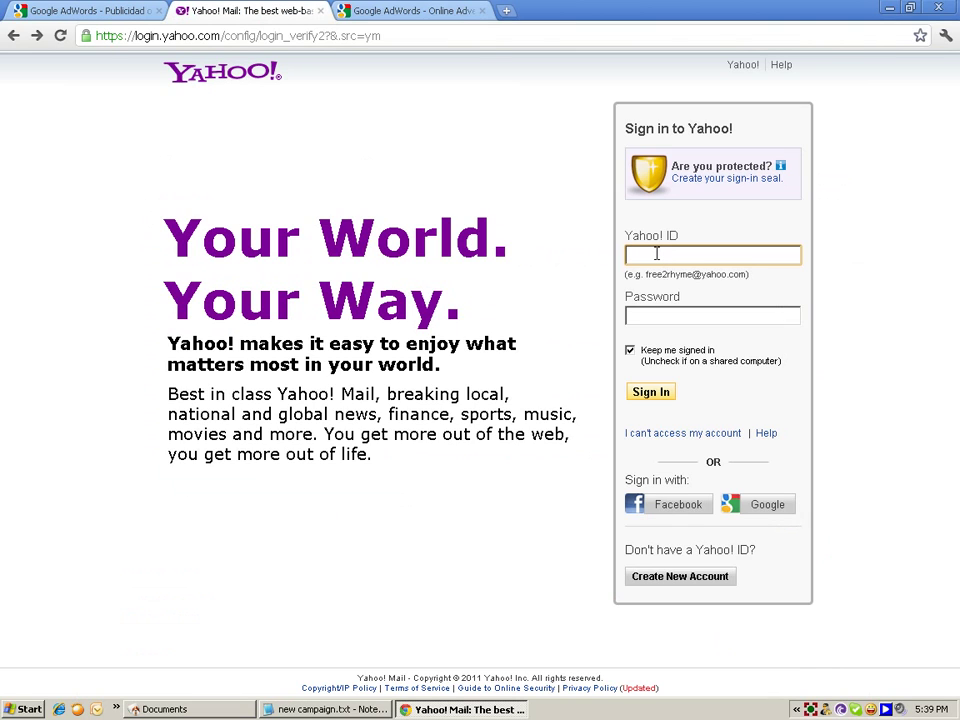
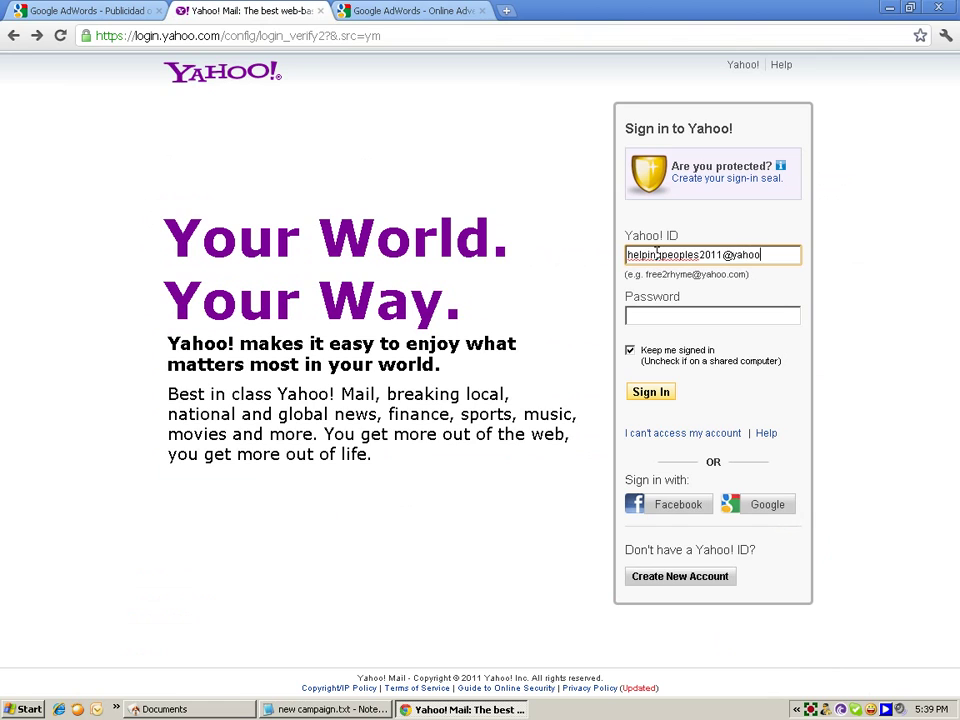
pyautogui.press('Tab')
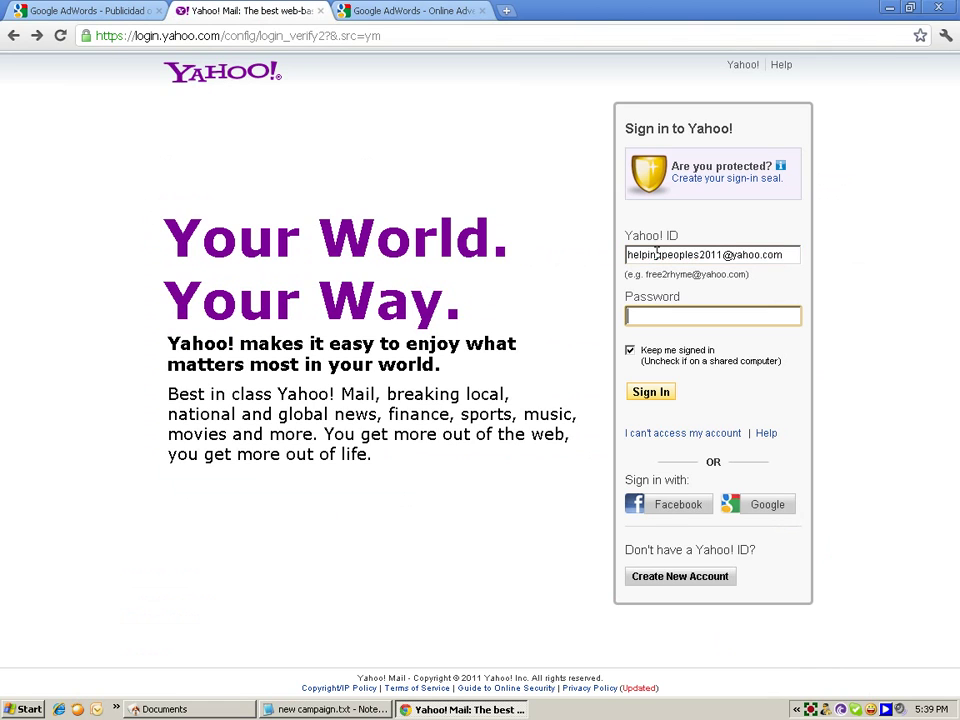
pyautogui.write('•••••••••')
pyautogui.press('BackSpace')
pyautogui.press('BackSpace')
pyautogui.press('BackSpace')
pyautogui.press('BackSpace')
pyautogui.press('BackSpace')
pyautogui.press('BackSpace')
pyautogui.press('BackSpace')
pyautogui.press('BackSpace')
pyautogui.press('BackSpace')
pyautogui.write('••••••••')
pyautogui.click(652, 398)
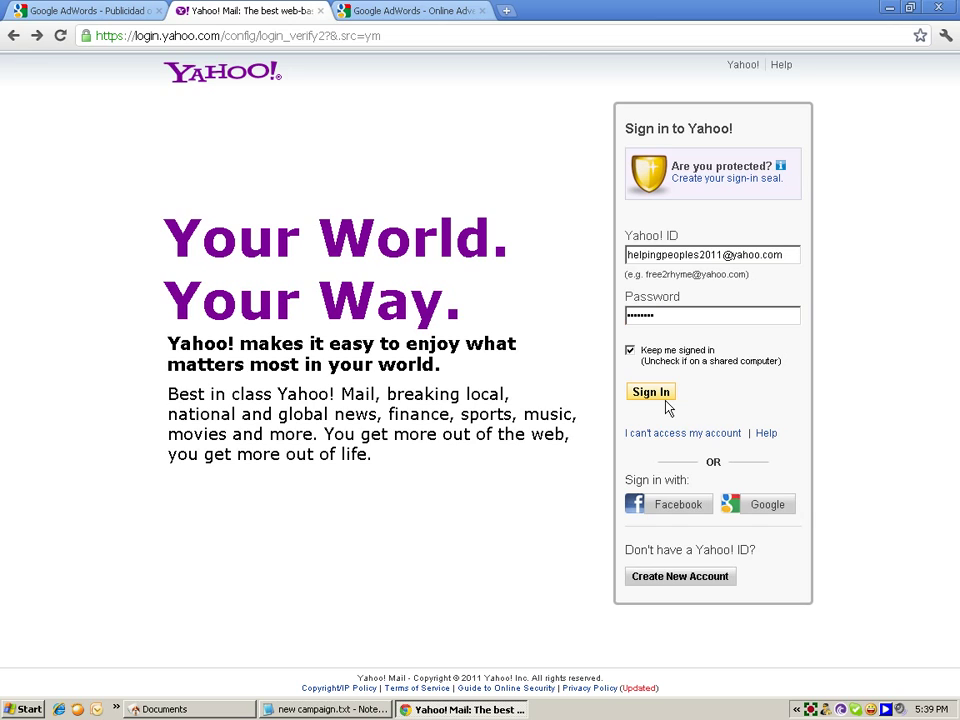
pyautogui.click(665, 315)
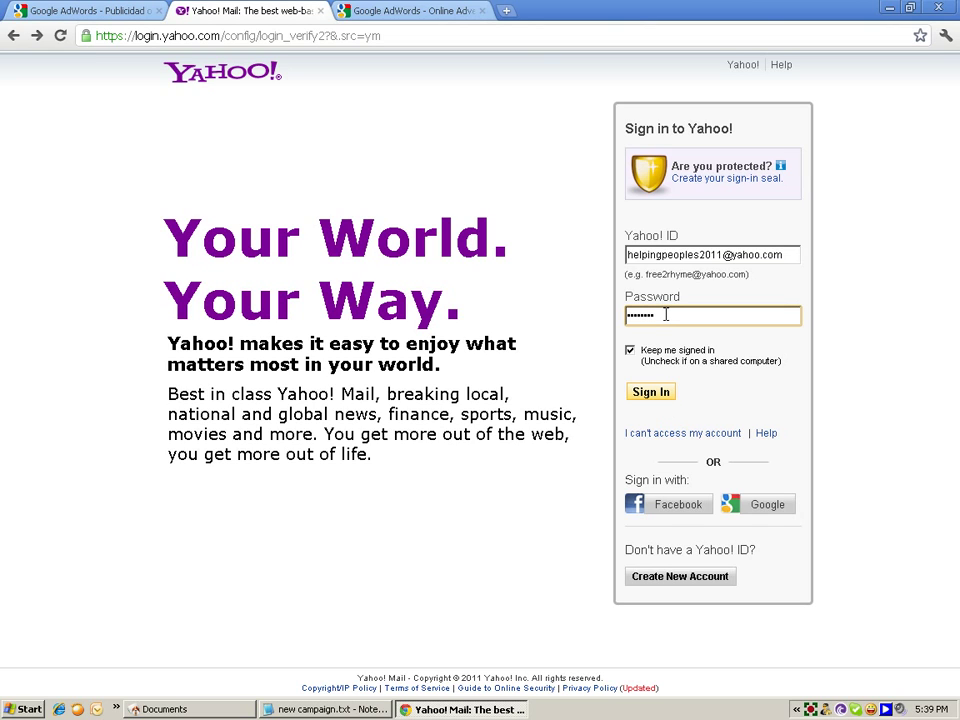
pyautogui.click(651, 393)
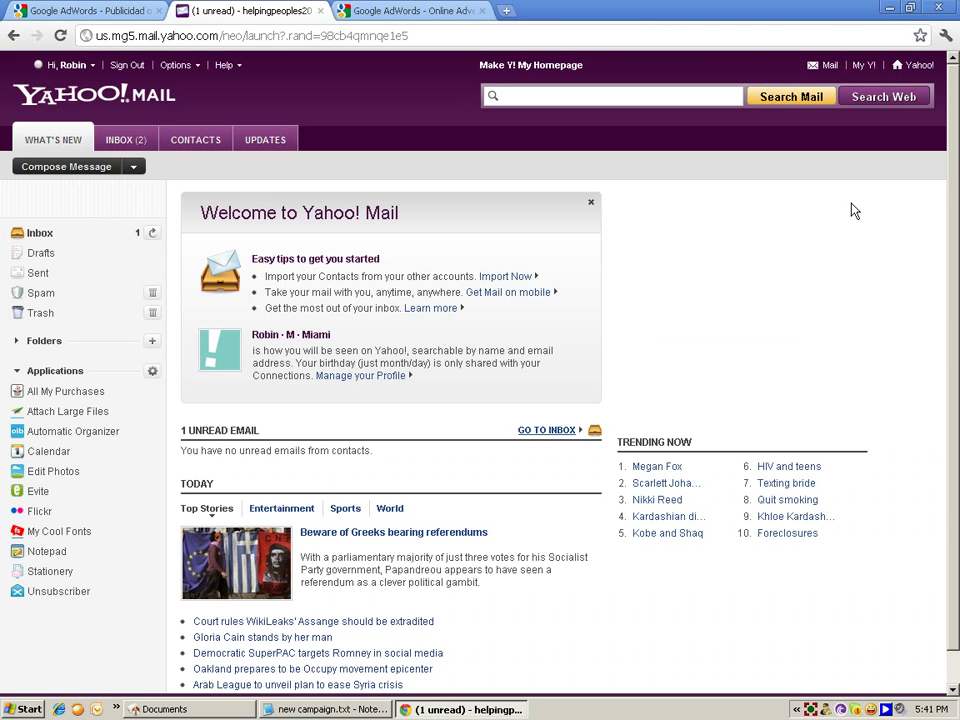
# Step: Show the inbox list with the Google Adwords Promos and Welcome to Yahoo! messages
pyautogui.click(126, 141)
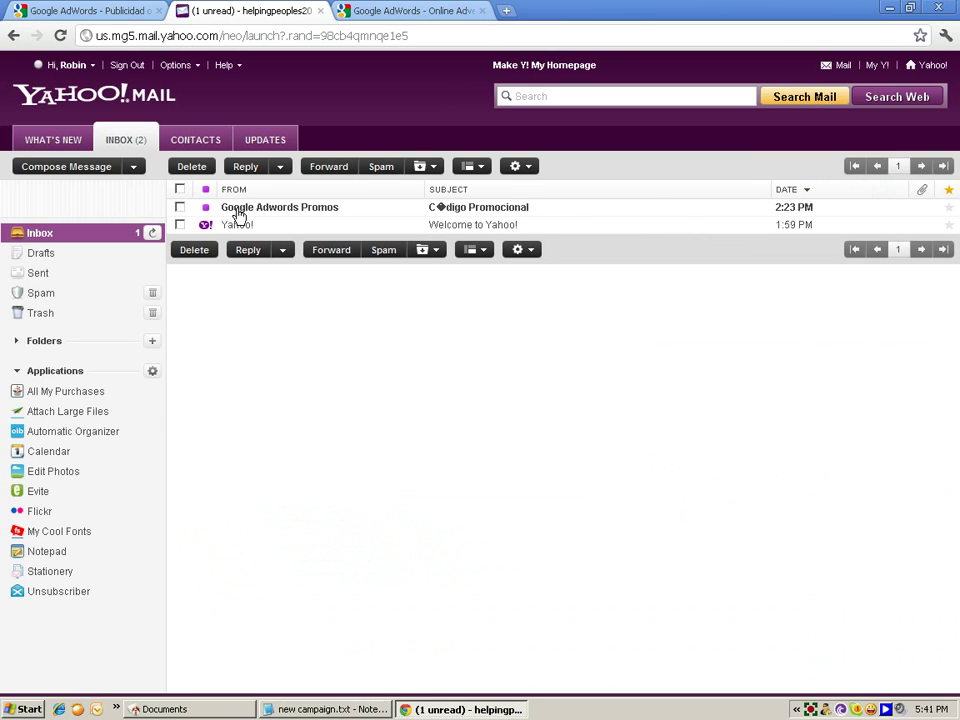
# Step: Open the Google Adwords Promos email and look over it to find the AdWords promo code
pyautogui.click(322, 214)
pyautogui.click(322, 210)
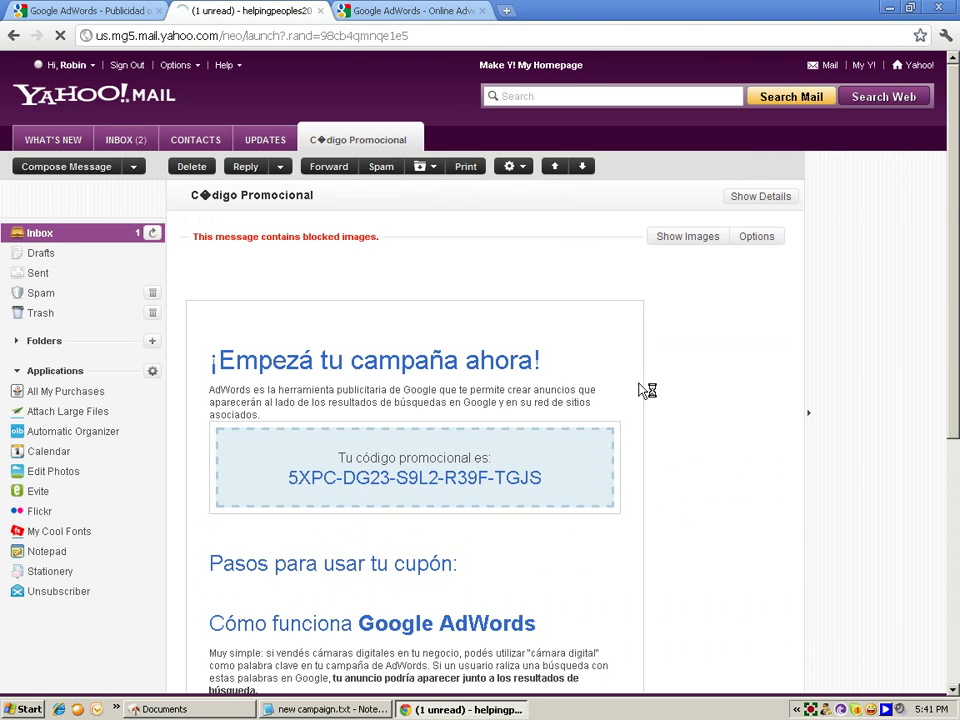
pyautogui.scroll(-5, 645, 390)
pyautogui.scroll(5, 645, 390)
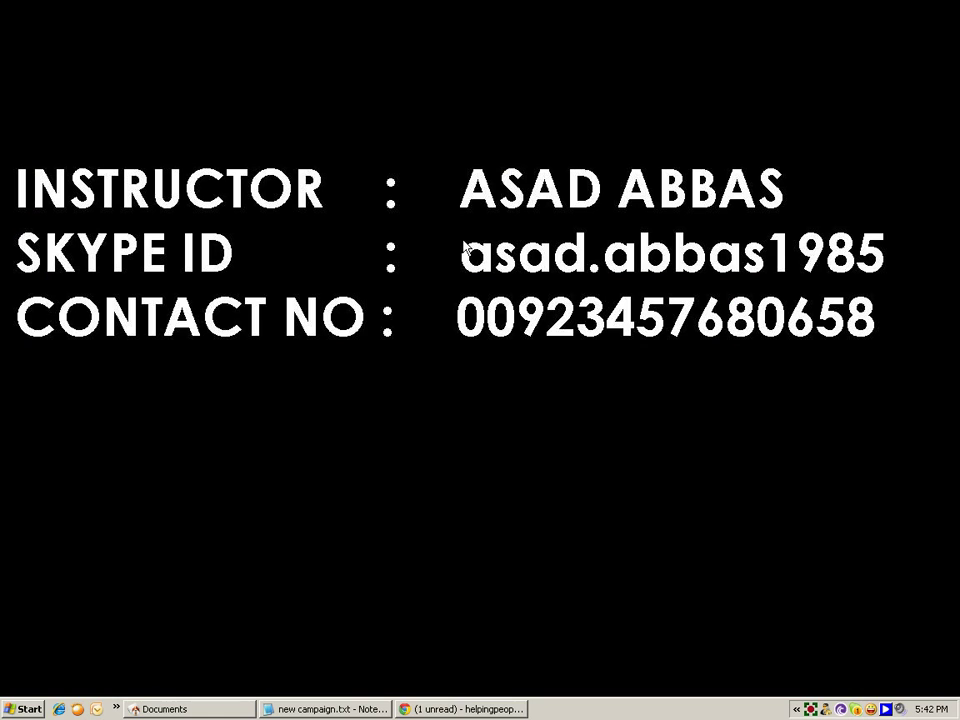
# Step: Bring Chrome back to the front on the Google AdWords - Online Advertising tab
pyautogui.click(483, 710)
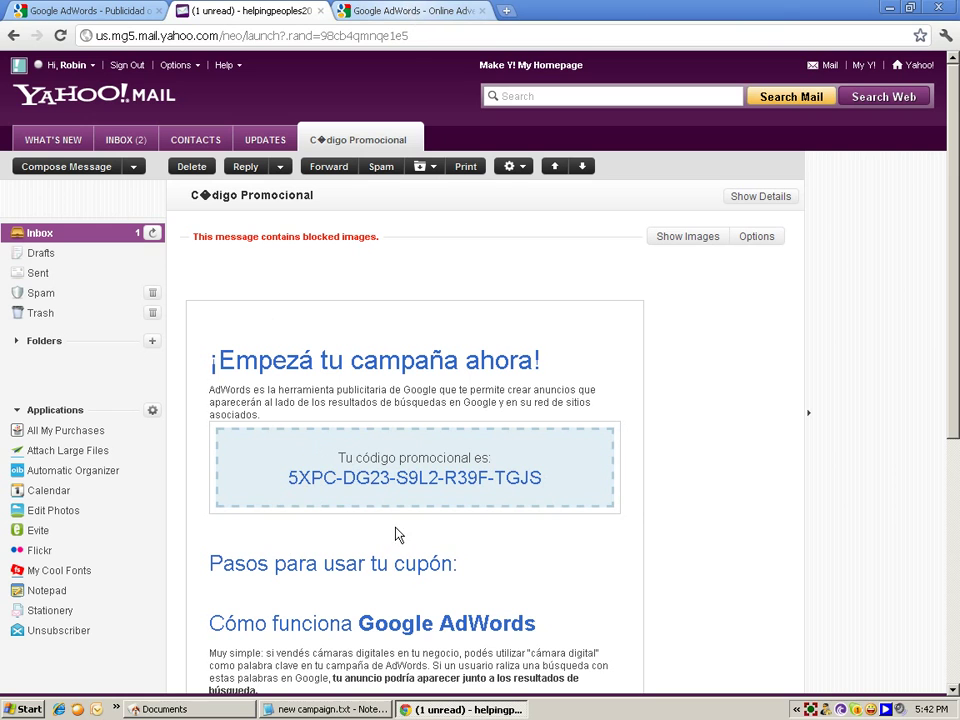
pyautogui.click(392, 11)
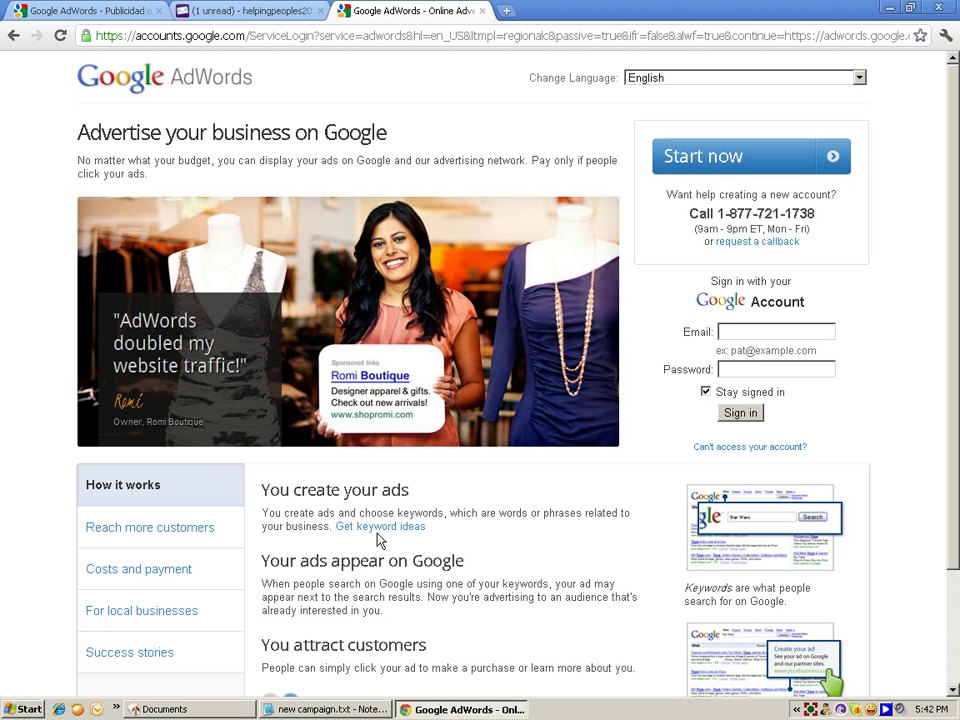
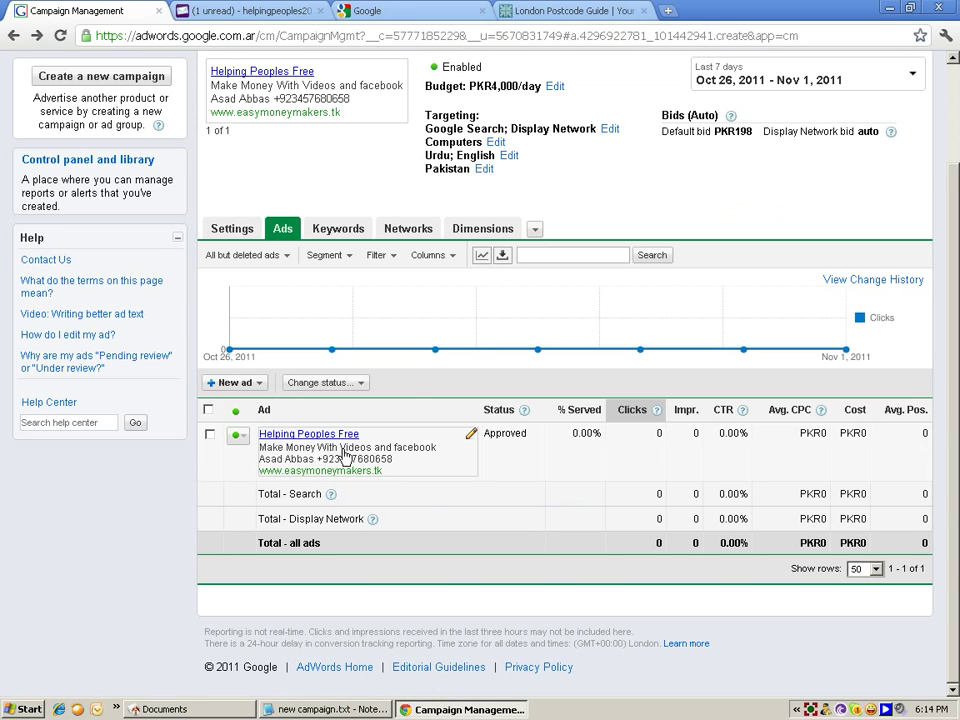
# Step: Open the Billing tab to view the account's PKRs0 balance summary
pyautogui.scroll(3, 471, 336)
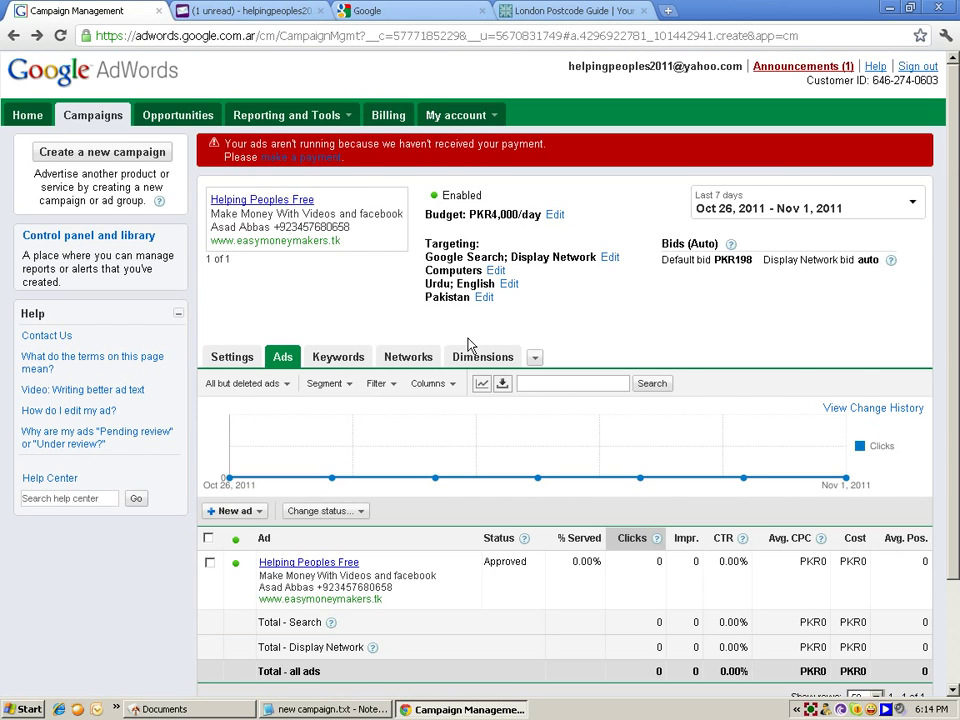
pyautogui.scroll(-3, 437, 375)
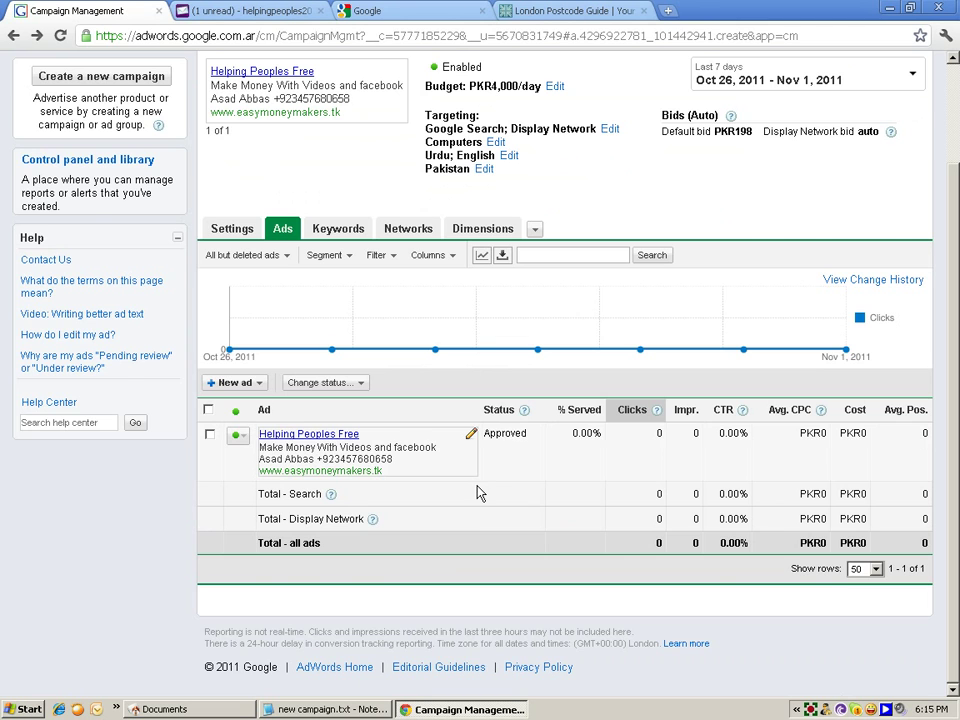
pyautogui.scroll(3, 484, 493)
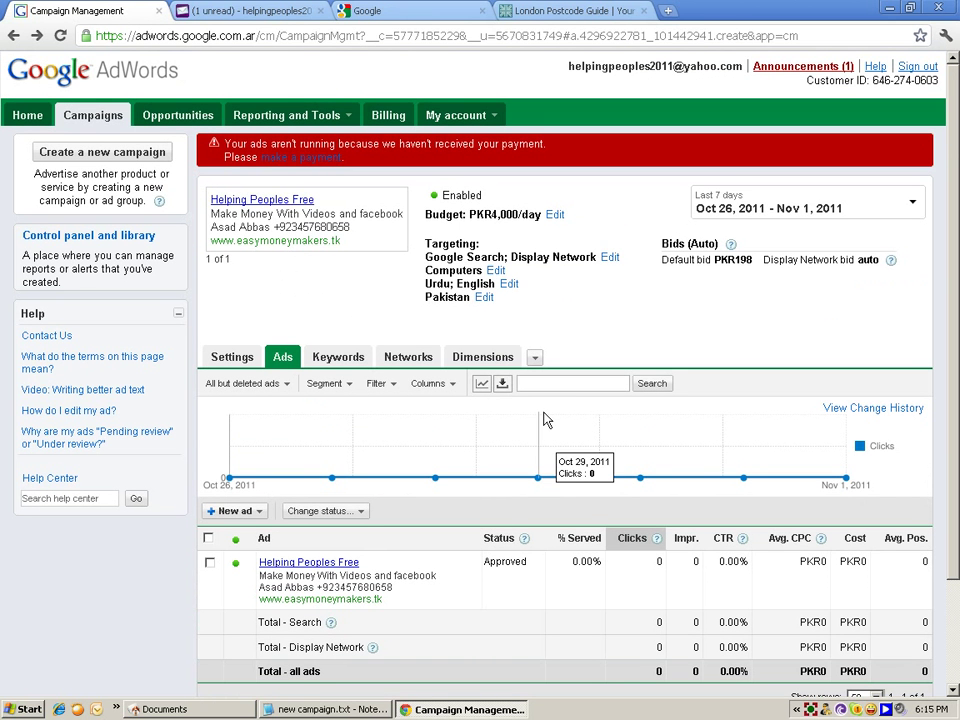
pyautogui.click(392, 117)
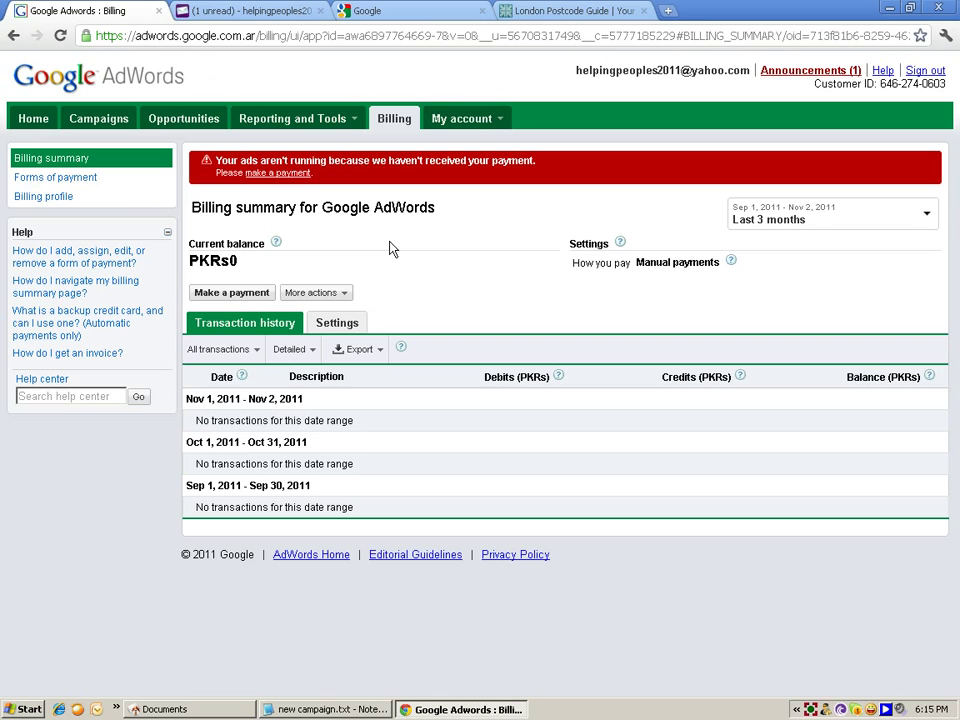
# Step: Open the Apply a promotional code form from More actions, then go to Yahoo Mail
pyautogui.click(350, 294)
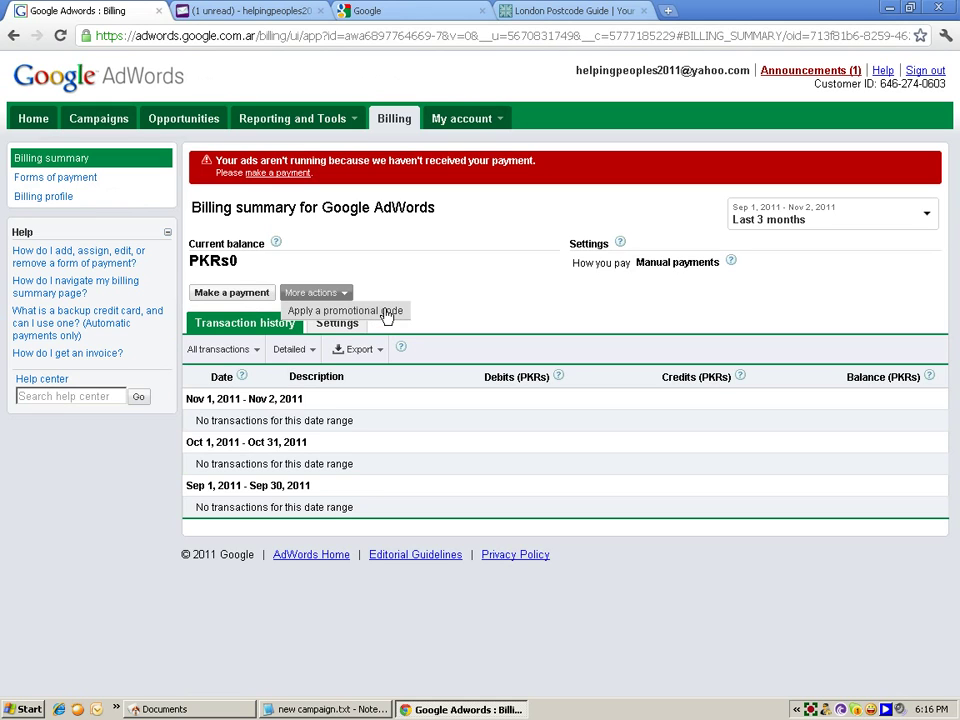
pyautogui.click(387, 312)
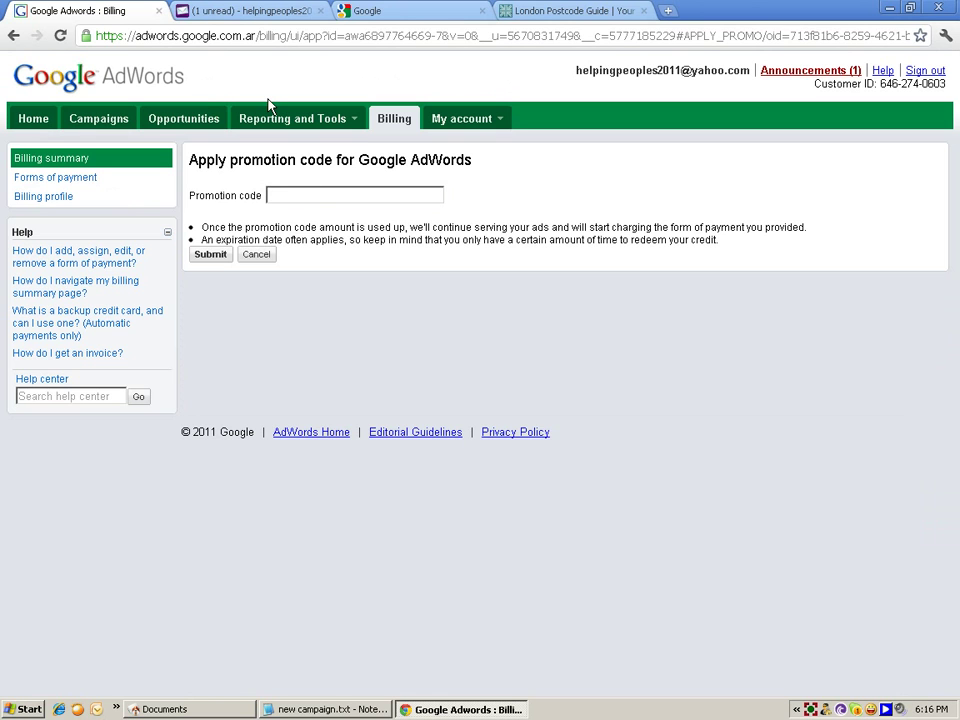
pyautogui.click(238, 14)
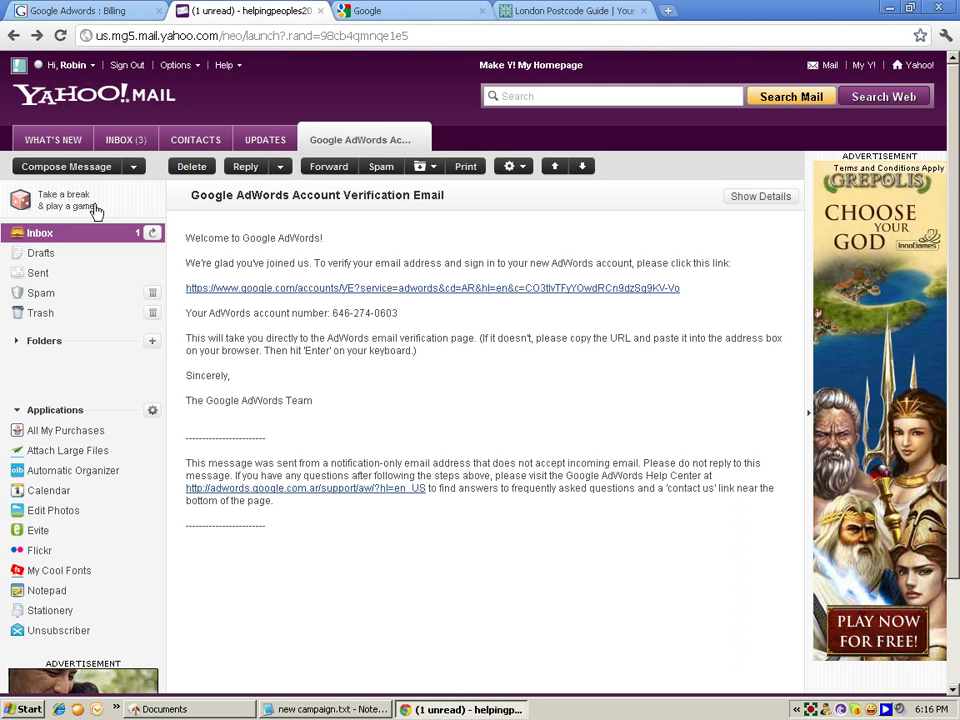
# Step: Copy the promotional code from the Código Promocional email and return to AdWords
pyautogui.click(124, 141)
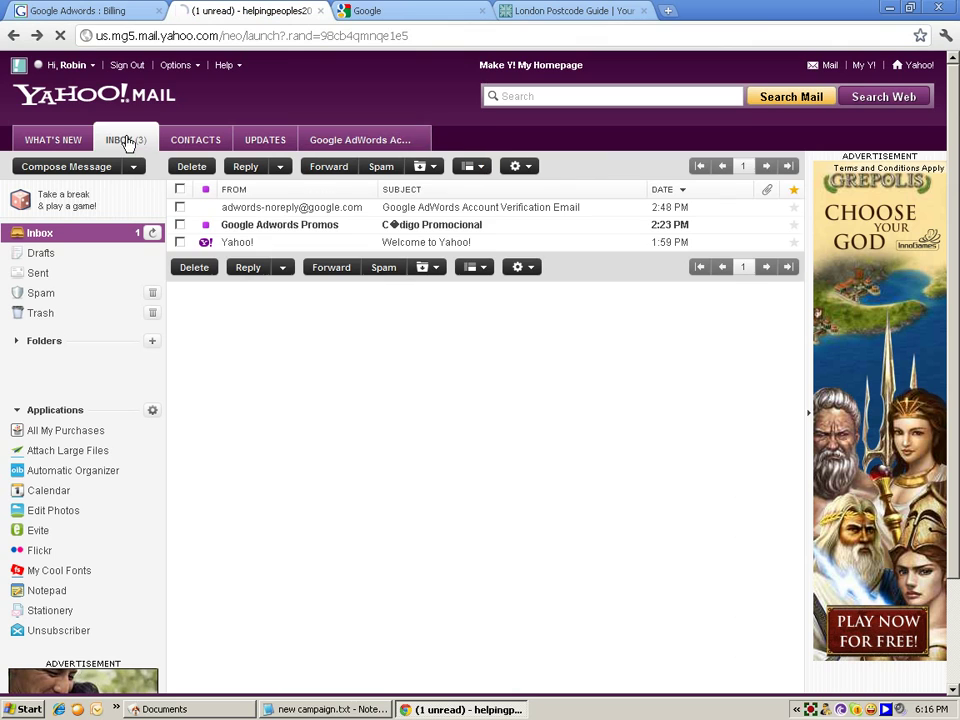
pyautogui.click(328, 233)
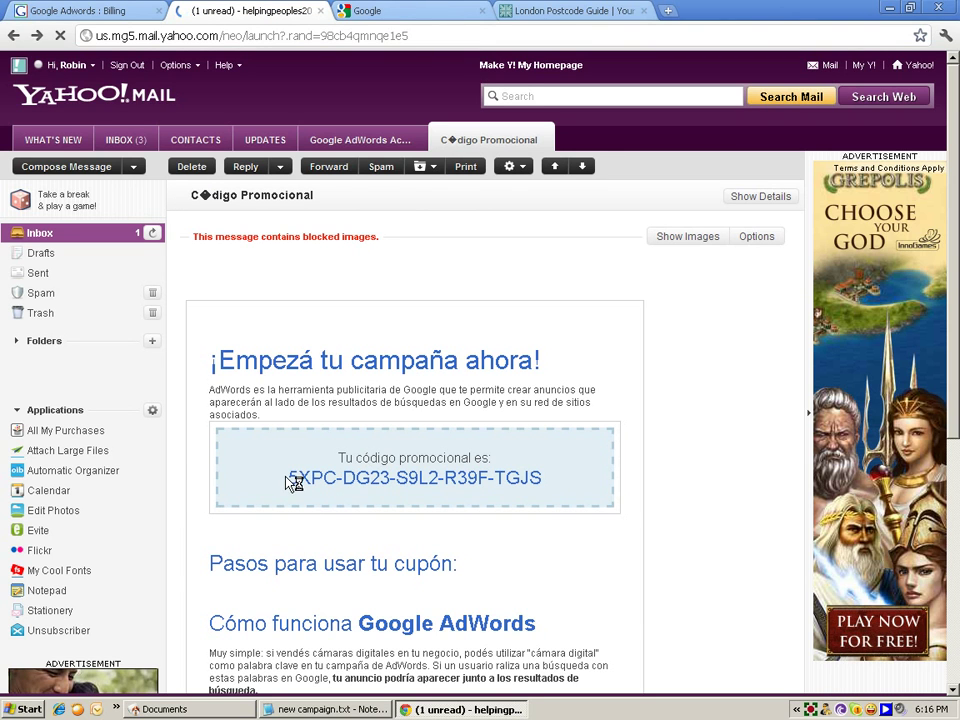
pyautogui.moveTo(288, 478); pyautogui.dragTo(537, 478)
pyautogui.rightClick(537, 478)
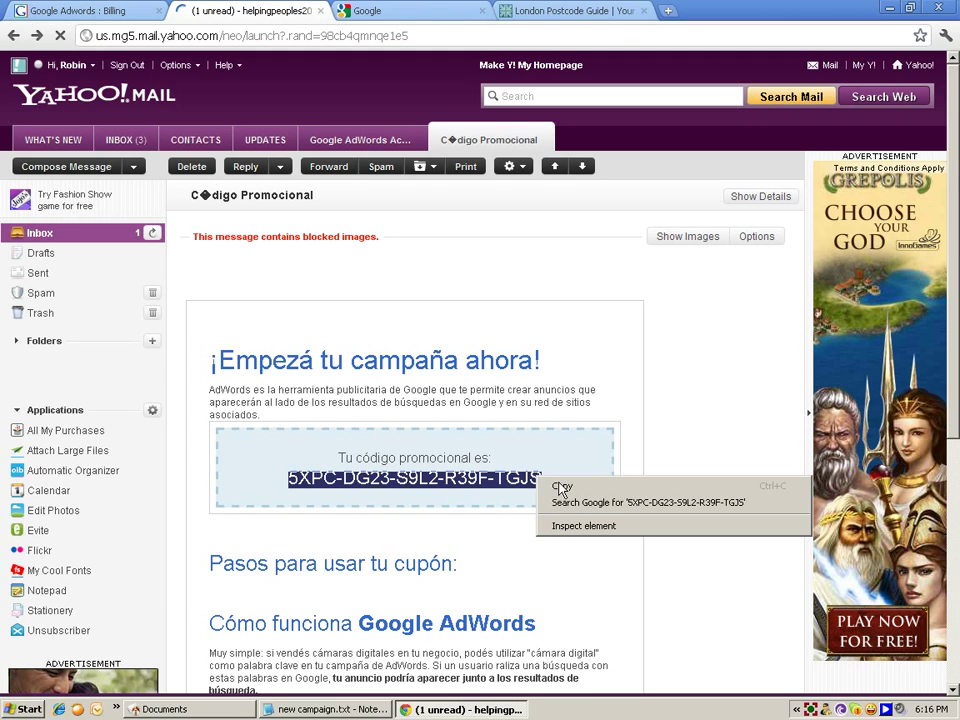
pyautogui.click(563, 486)
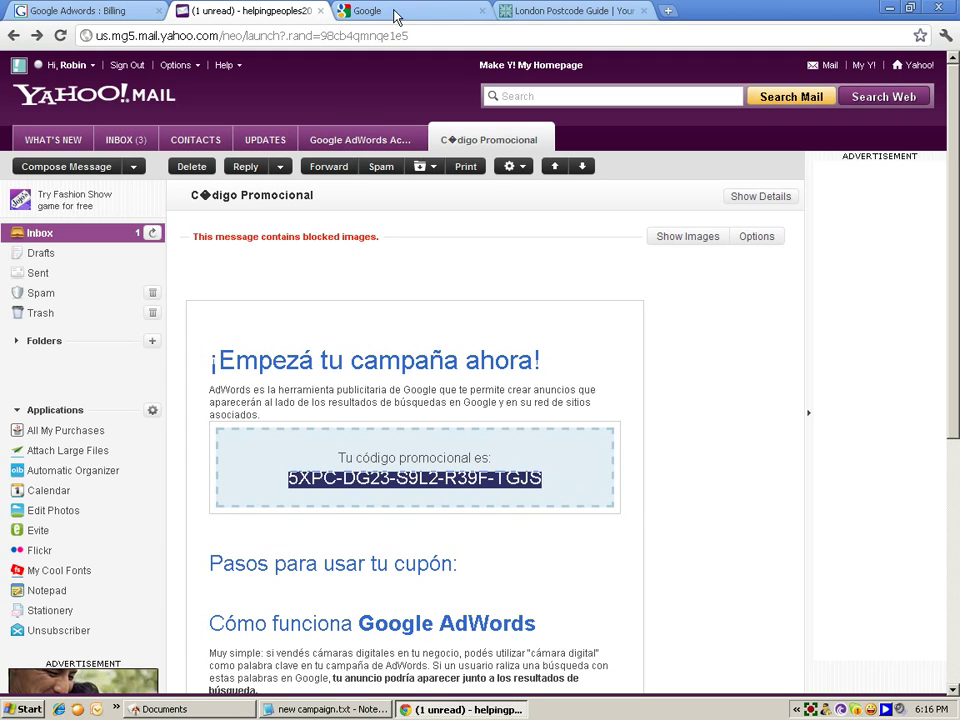
pyautogui.click(115, 11)
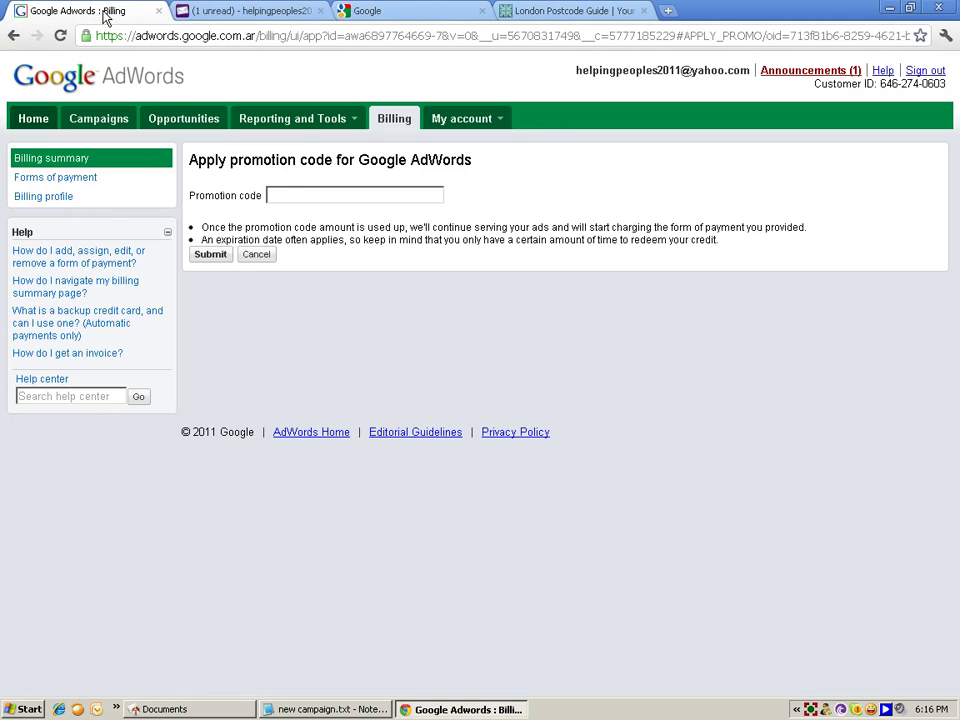
# Step: Paste and submit the promotional code, then confirm PKRs4,068 credit in the billing summary
pyautogui.click(301, 203)
pyautogui.rightClick(302, 203)
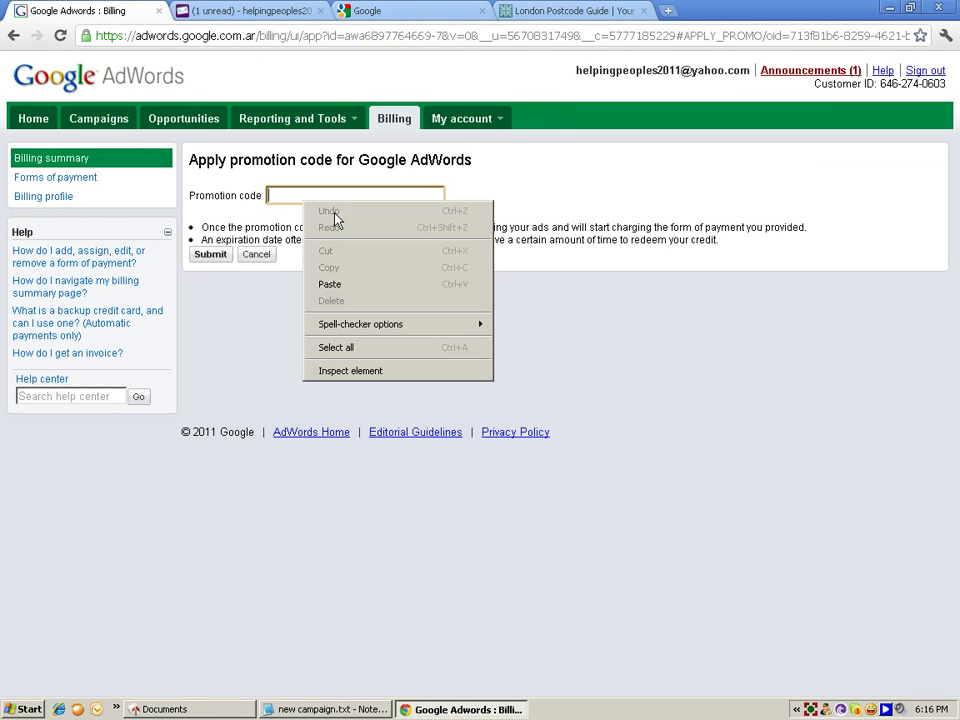
pyautogui.click(347, 287)
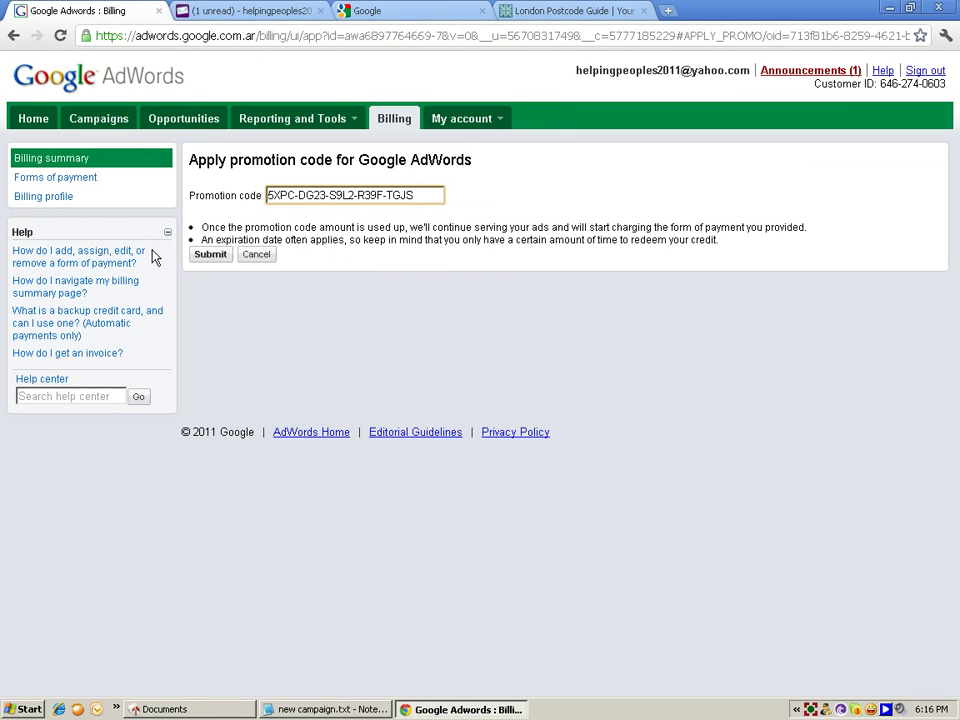
pyautogui.click(200, 257)
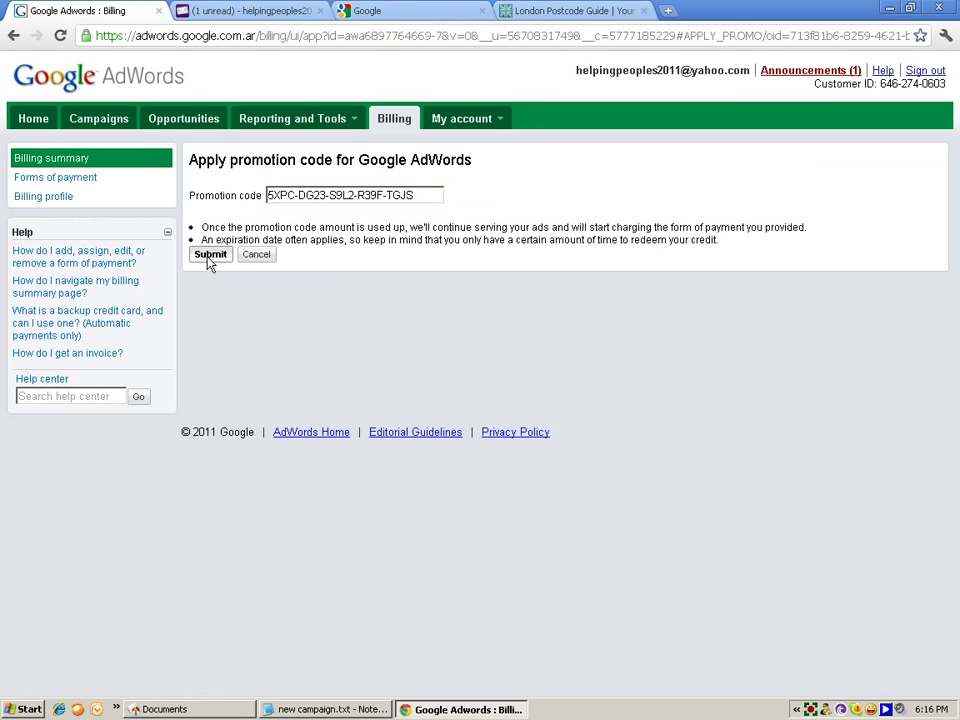
pyautogui.click(210, 256)
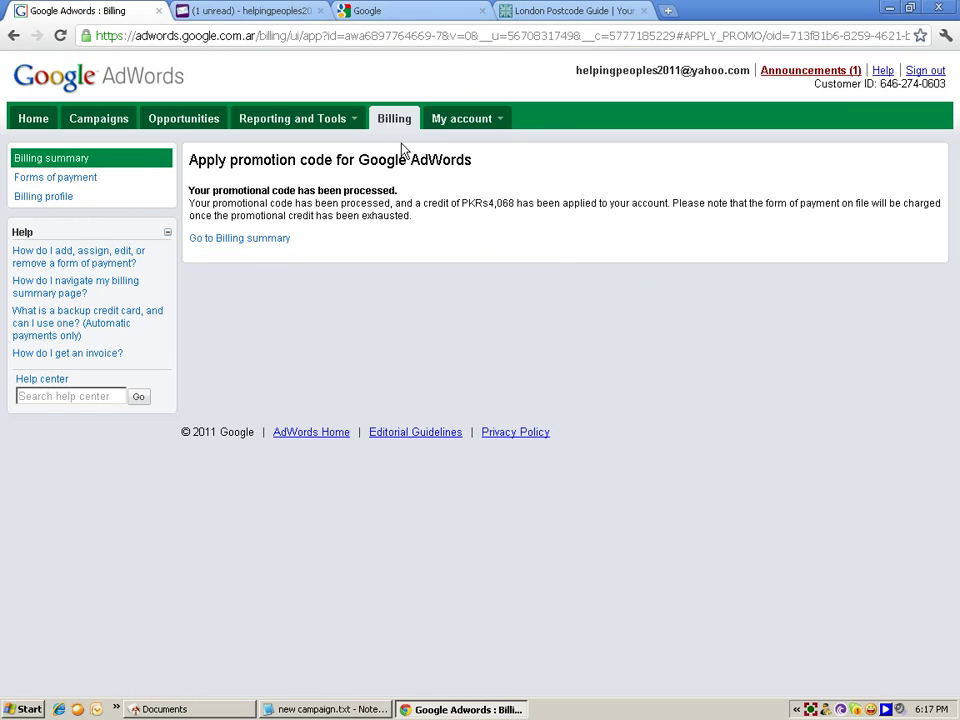
pyautogui.click(237, 240)
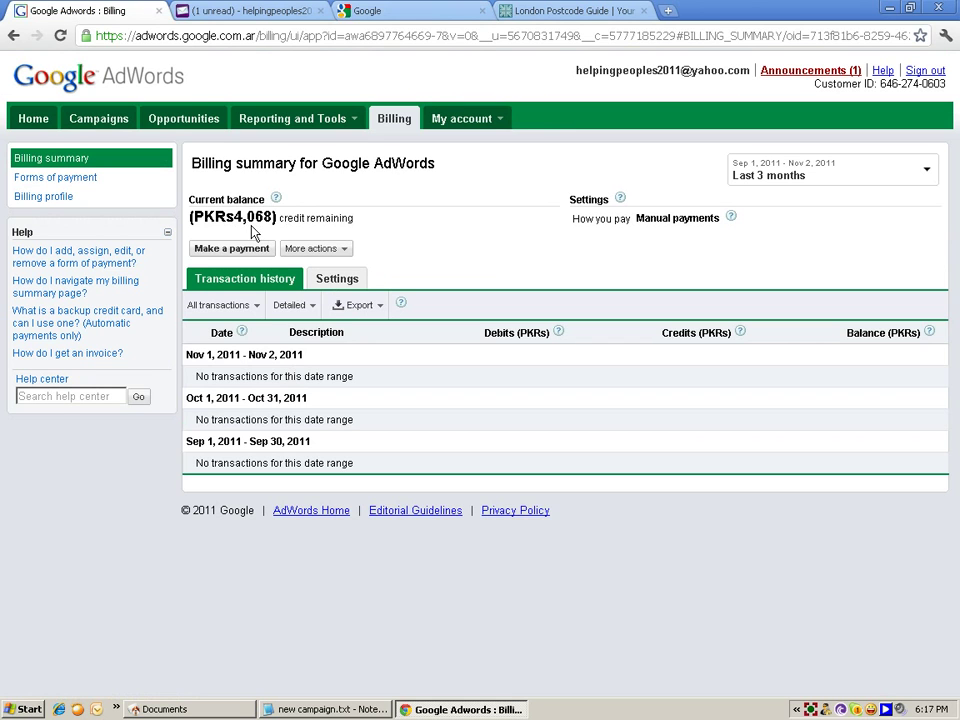
# Step: Return to the Helping Peoples Free campaign's keyword list from billing
pyautogui.click(250, 12)
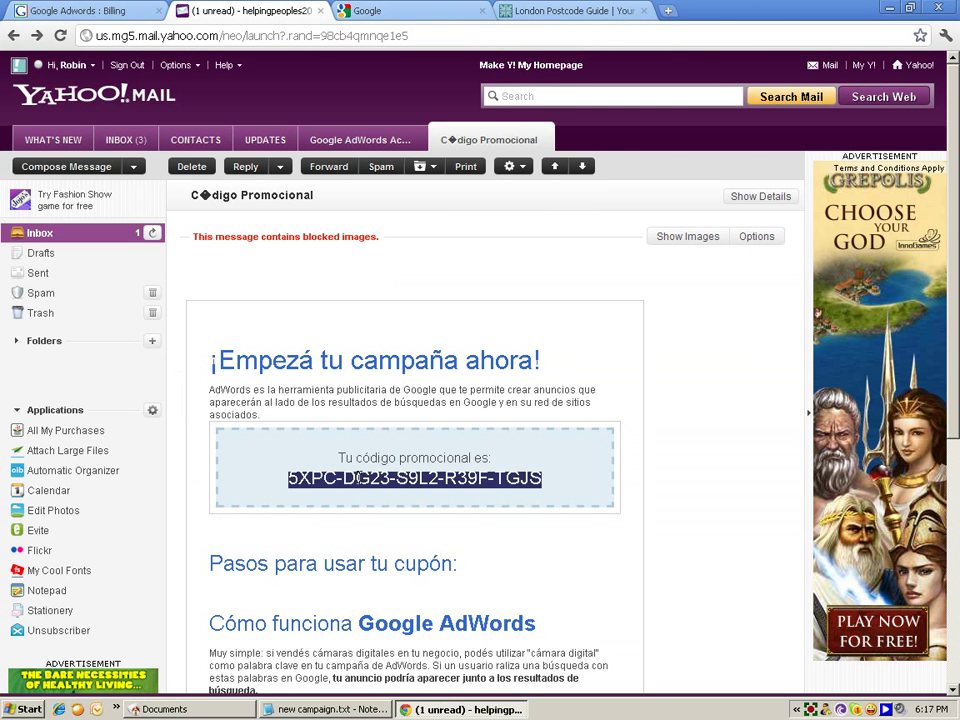
pyautogui.click(86, 12)
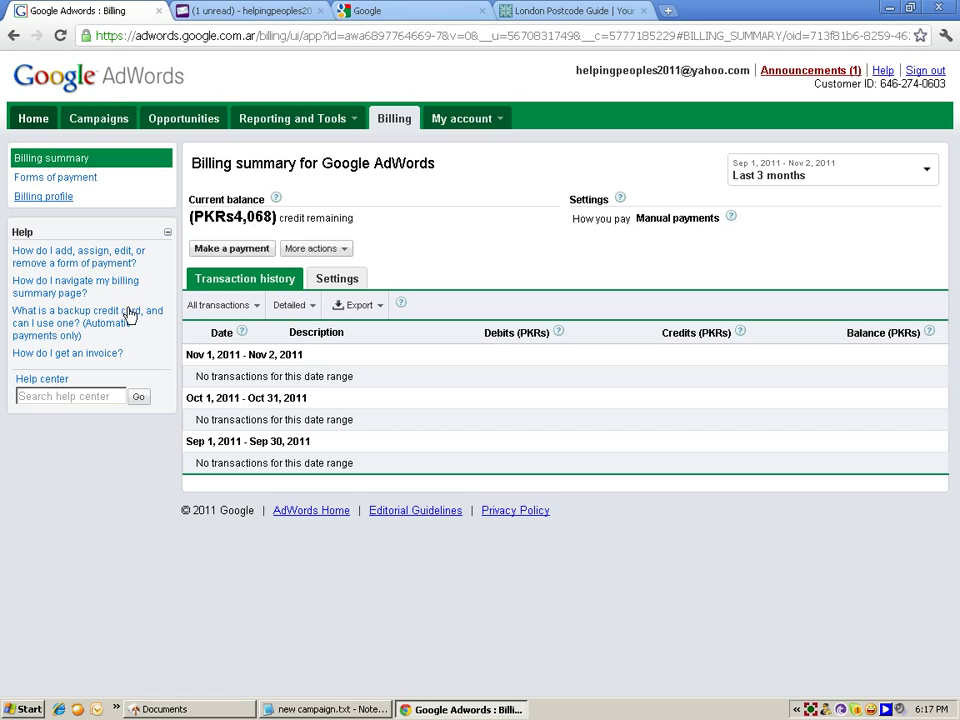
pyautogui.click(99, 126)
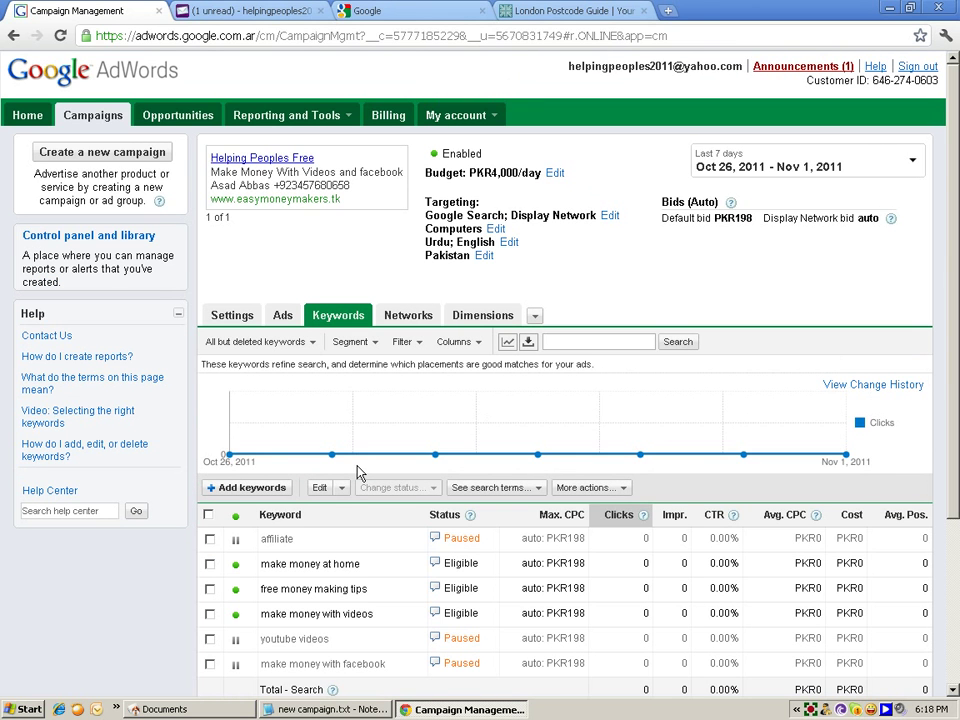
# Step: Show the campaign's ads, with the Helping Peoples Free ad Approved, then minimize and restore Chrome
pyautogui.click(283, 316)
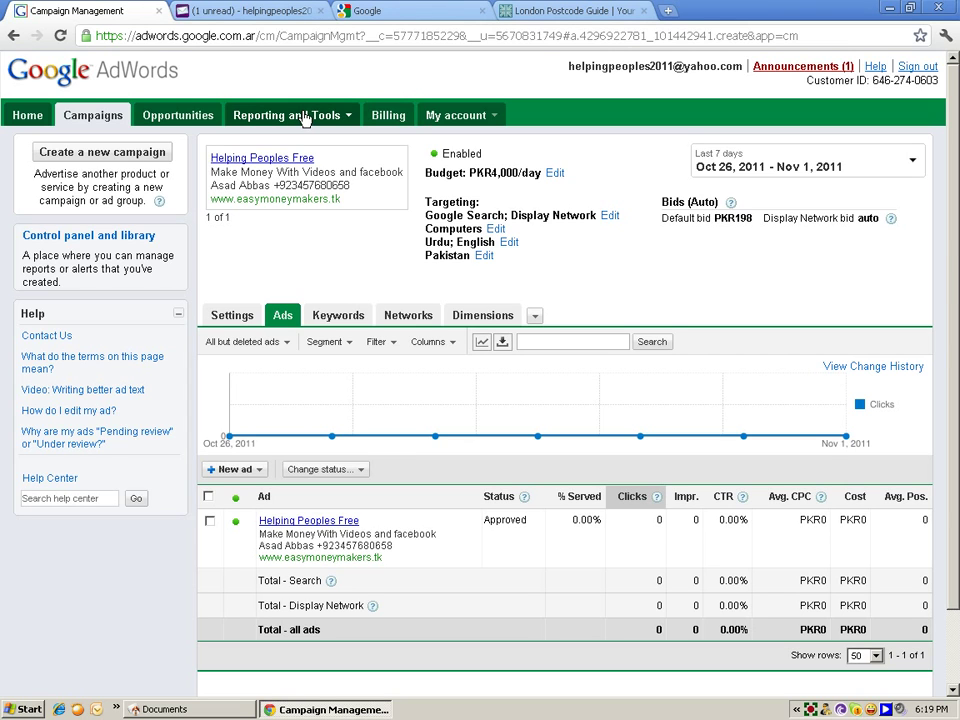
pyautogui.click(305, 118)
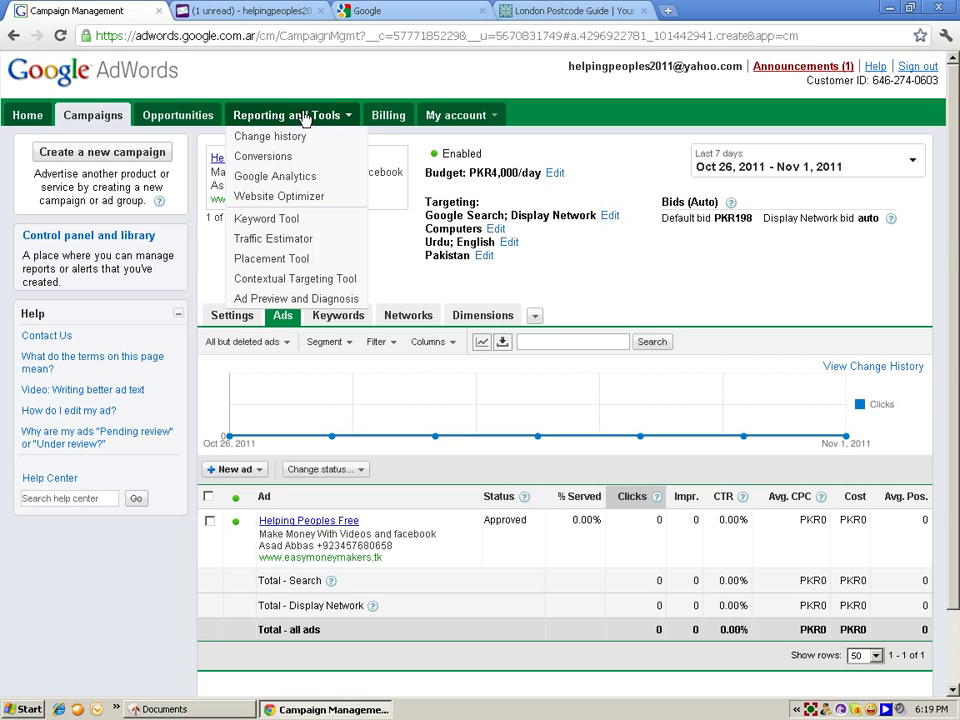
pyautogui.click(514, 69)
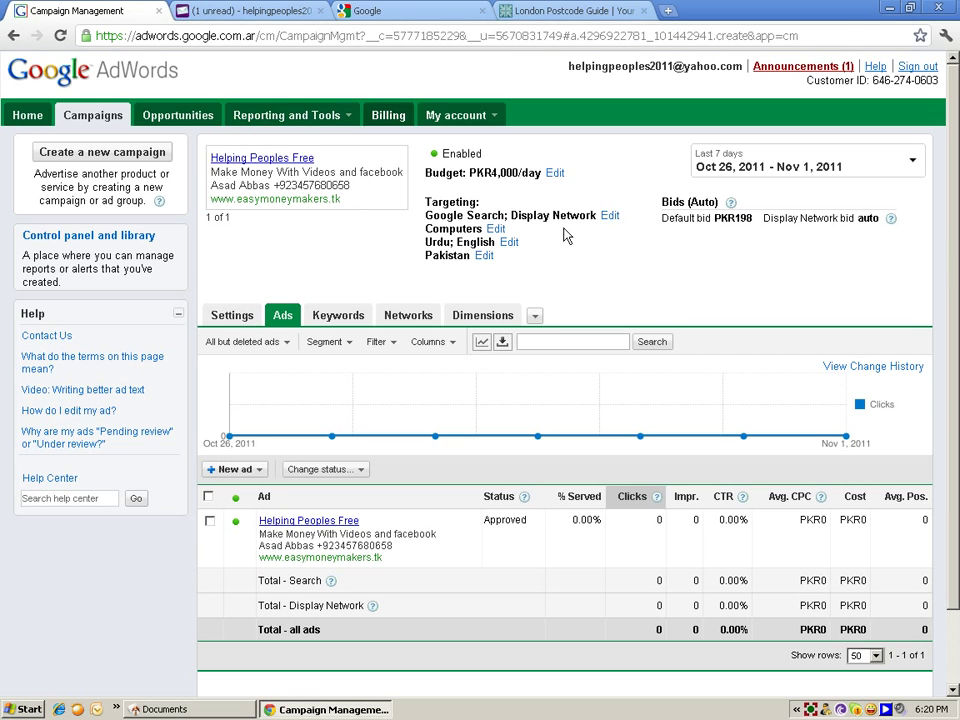
pyautogui.click(892, 10)
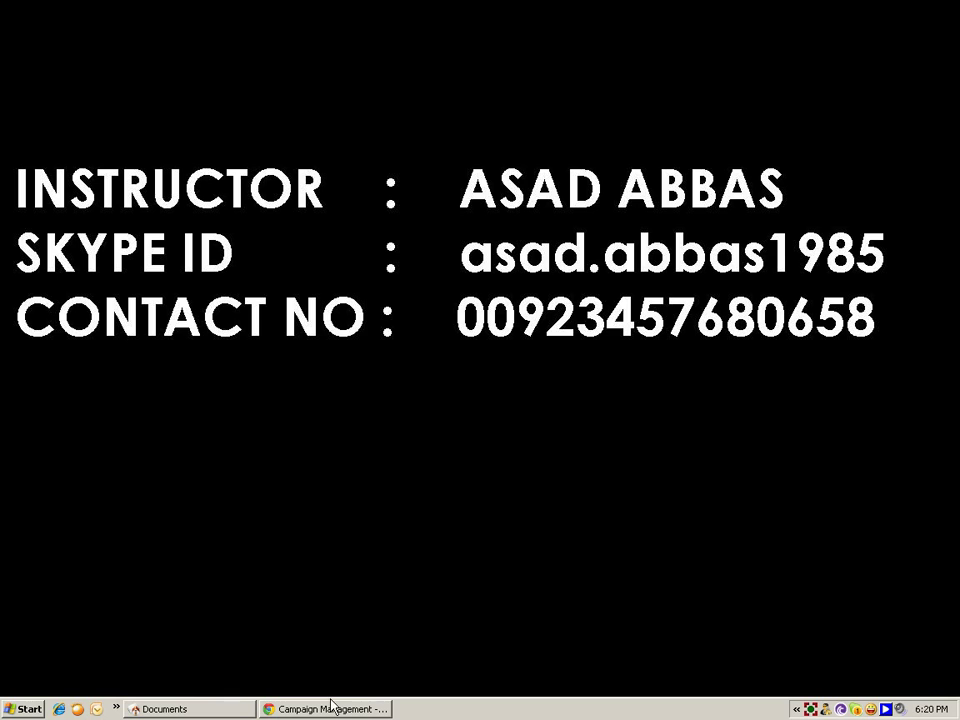
pyautogui.click(325, 710)
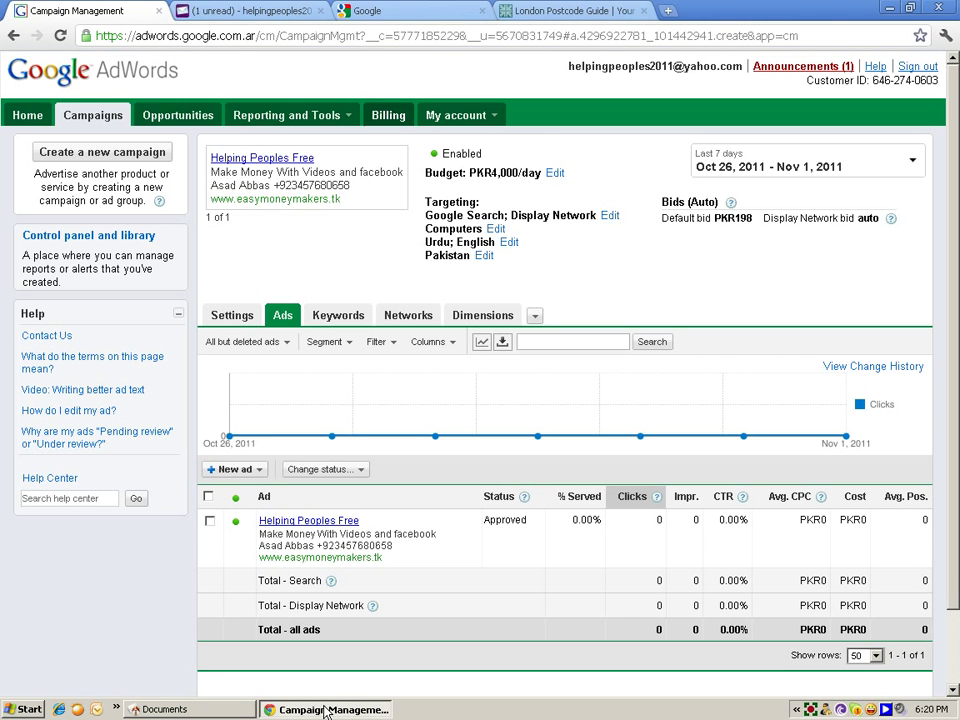